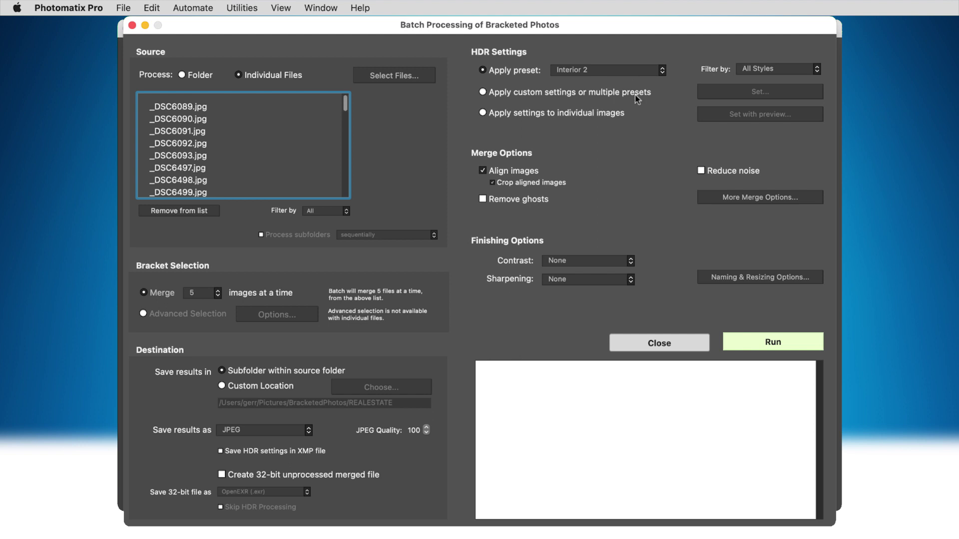
# - Start the batch run of the bracketed JPEGs with the Interior 2 preset
pyautogui.click(792, 342)
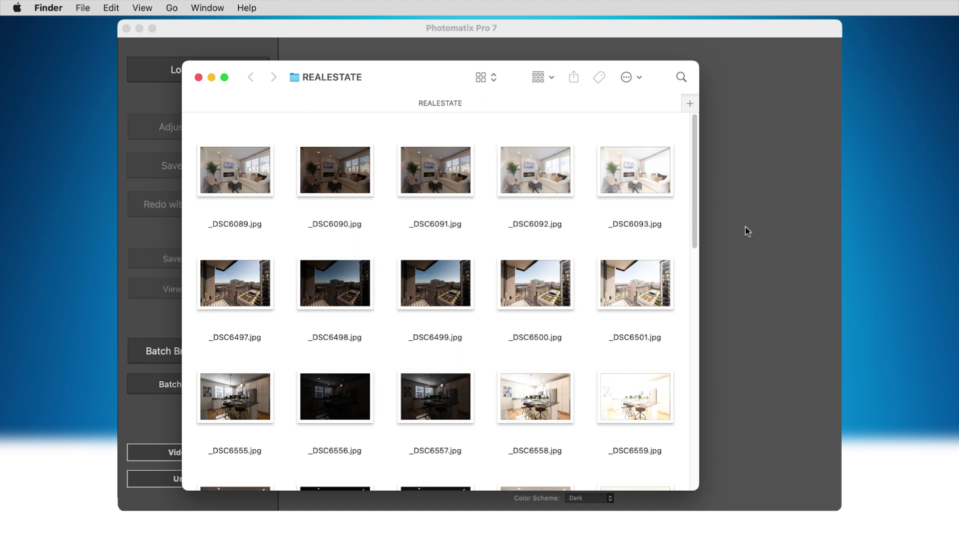
# - Select all 50 REALESTATE photos in Finder and drop them onto Photomatix Pro
pyautogui.scroll(-1, 694, 218)
pyautogui.moveTo(694, 215); pyautogui.dragTo(230, 95)
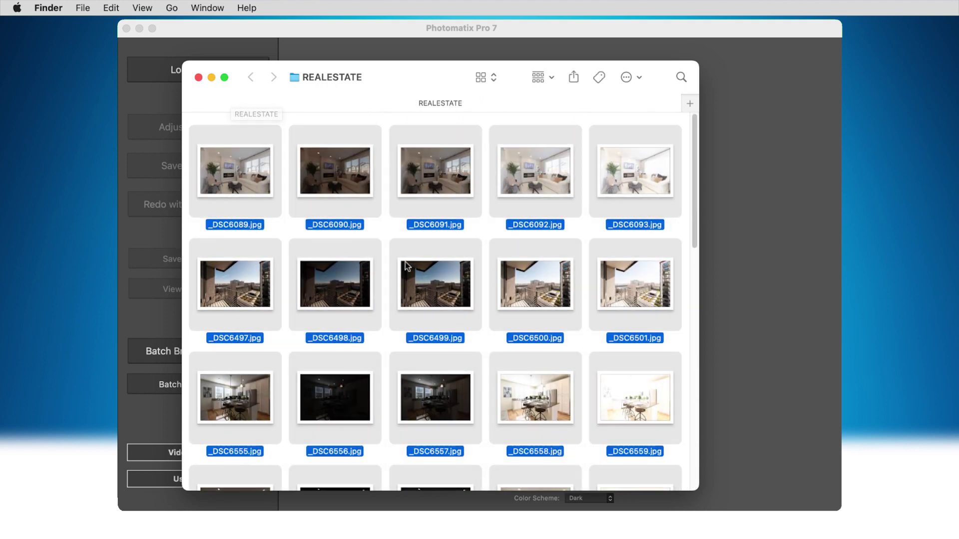
pyautogui.moveTo(440, 283); pyautogui.dragTo(562, 180)
pyautogui.press('super+Tab')
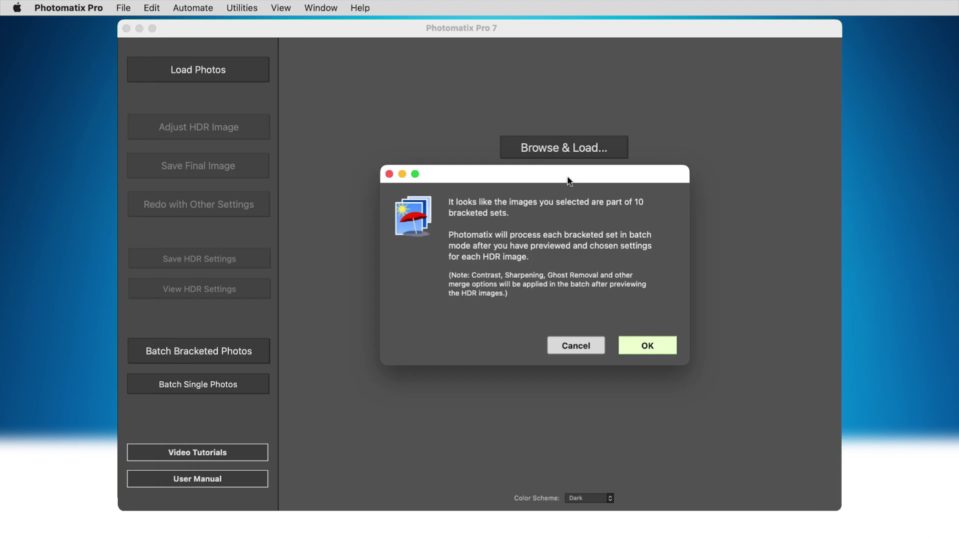
# - Accept the 10 bracketed sets and give the first image Natural and the balcony Realistic
pyautogui.click(663, 346)
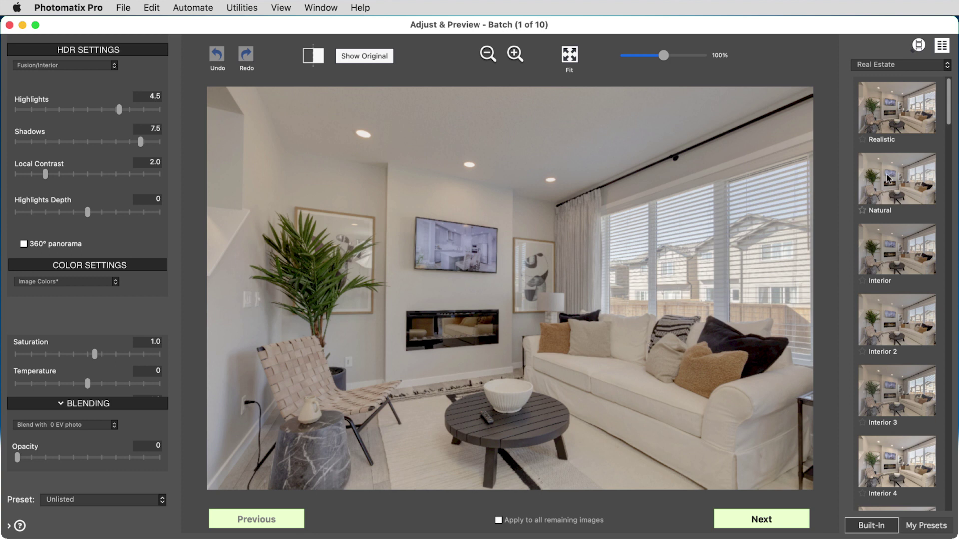
pyautogui.click(913, 169)
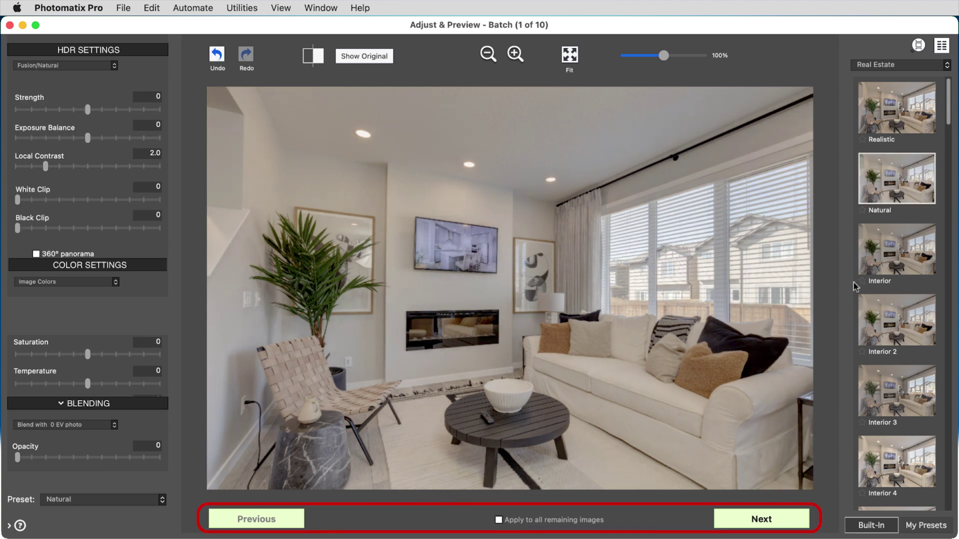
pyautogui.click(788, 521)
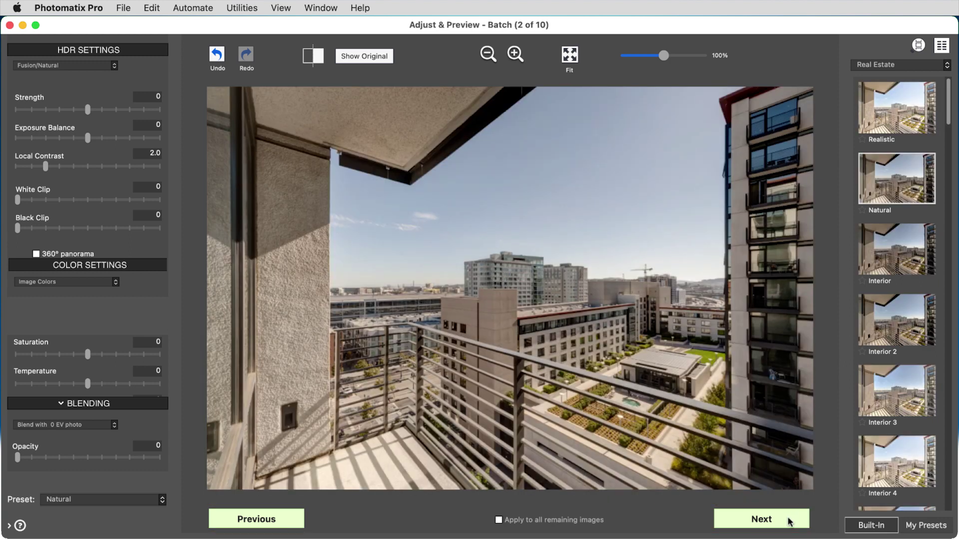
pyautogui.click(913, 114)
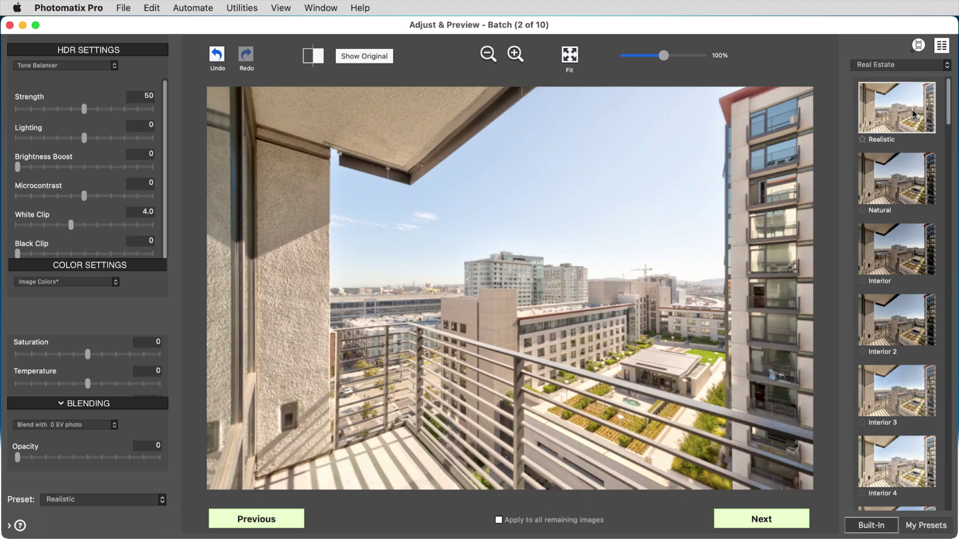
pyautogui.click(781, 520)
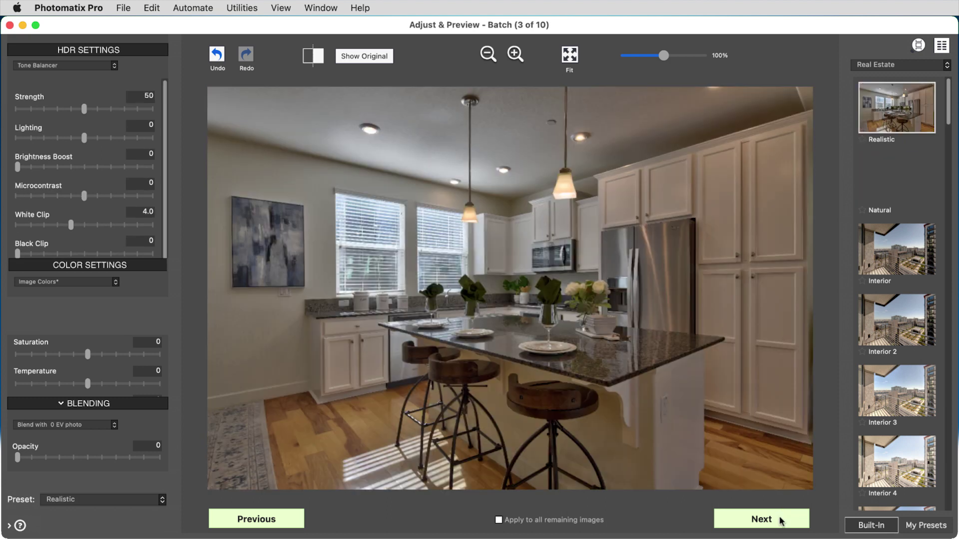
# - Apply Interior 2 with raised Highlights to the kitchen, then reuse settings for all remaining images
pyautogui.click(917, 330)
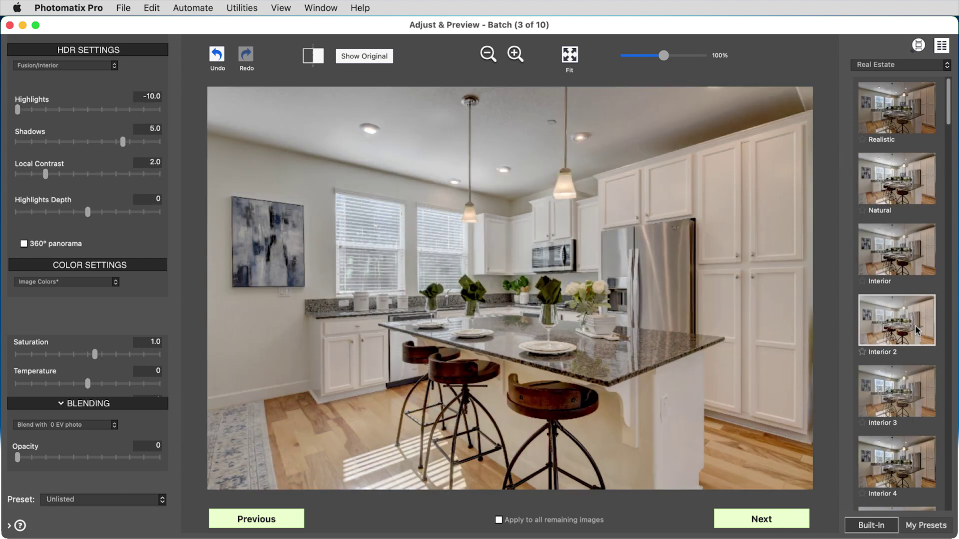
pyautogui.moveTo(18, 110); pyautogui.dragTo(140, 145)
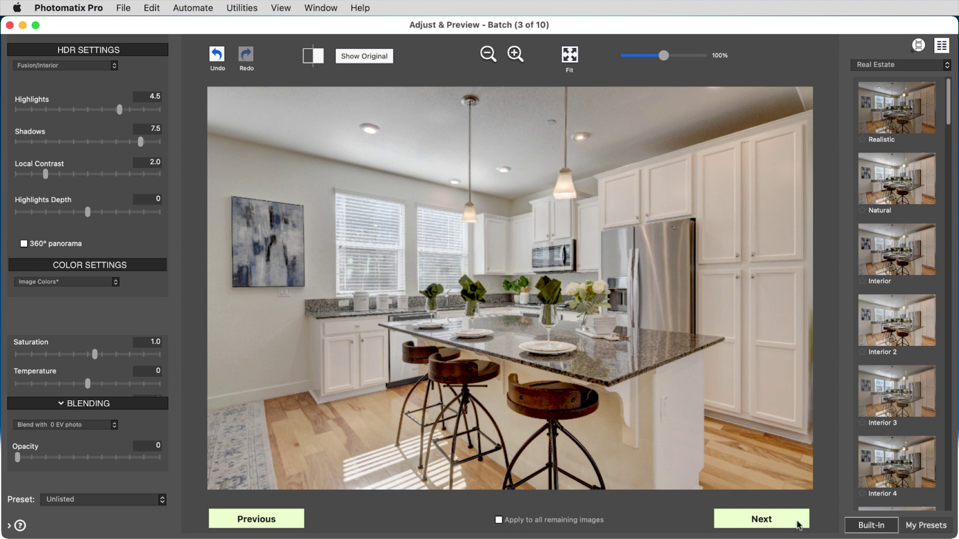
pyautogui.click(798, 524)
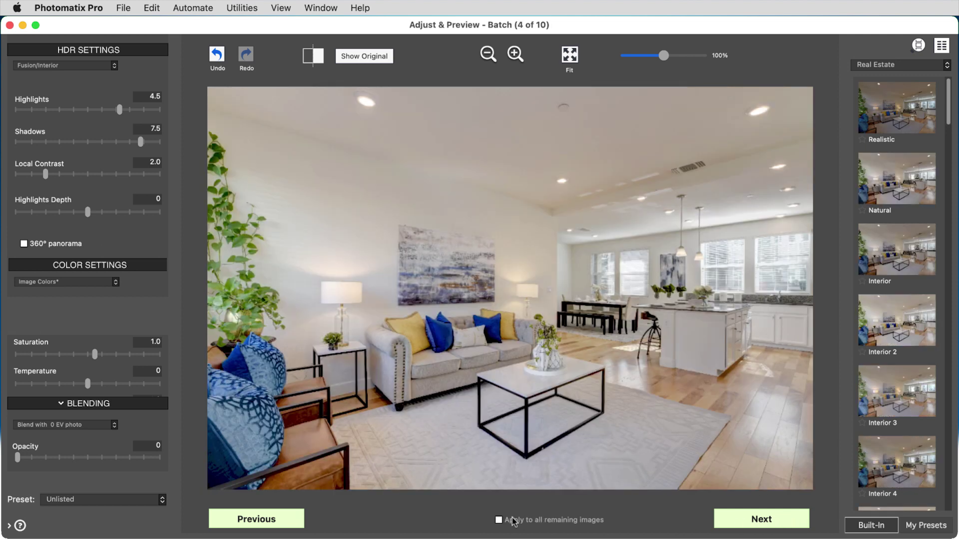
pyautogui.click(498, 520)
pyautogui.click(798, 523)
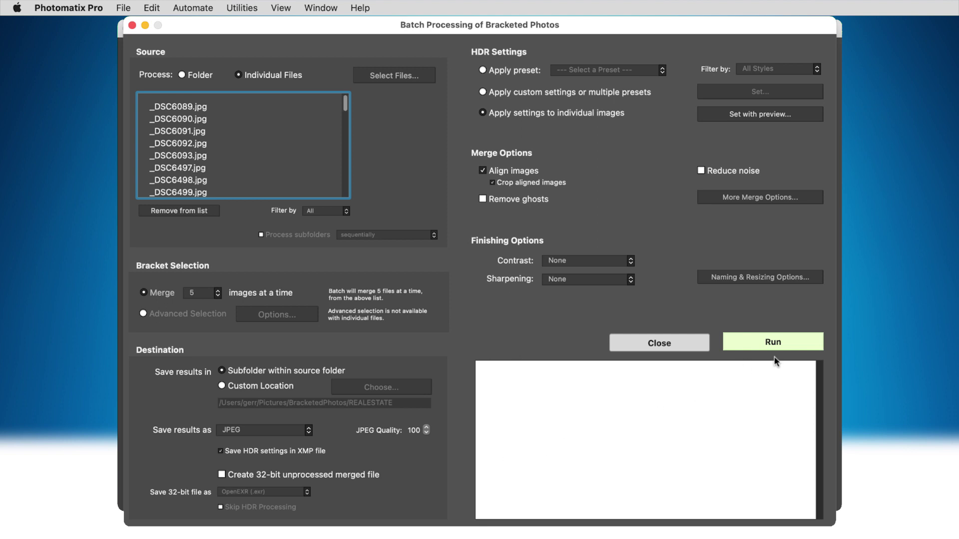
# - Run the previewed batch, then set the next file set to per-image settings with preview
pyautogui.click(798, 343)
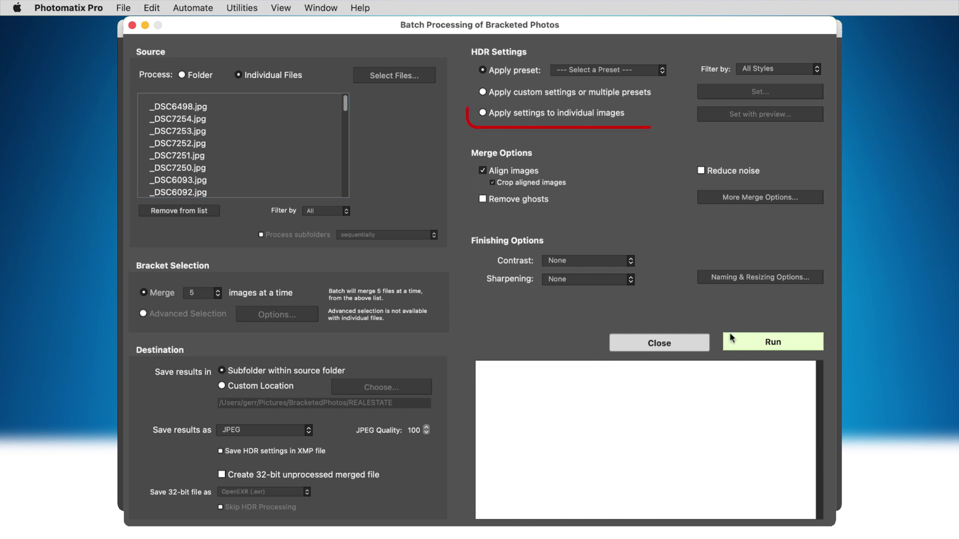
pyautogui.click(482, 113)
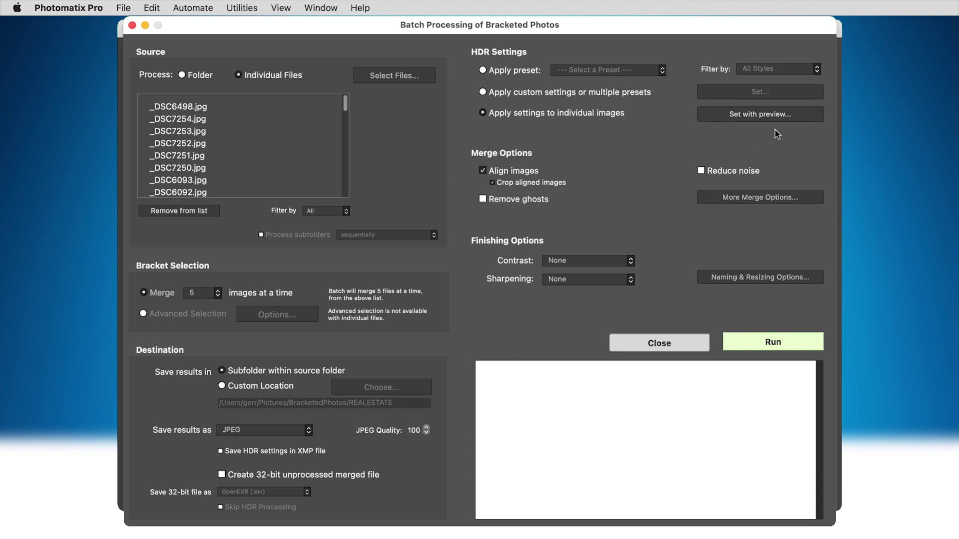
pyautogui.click(796, 118)
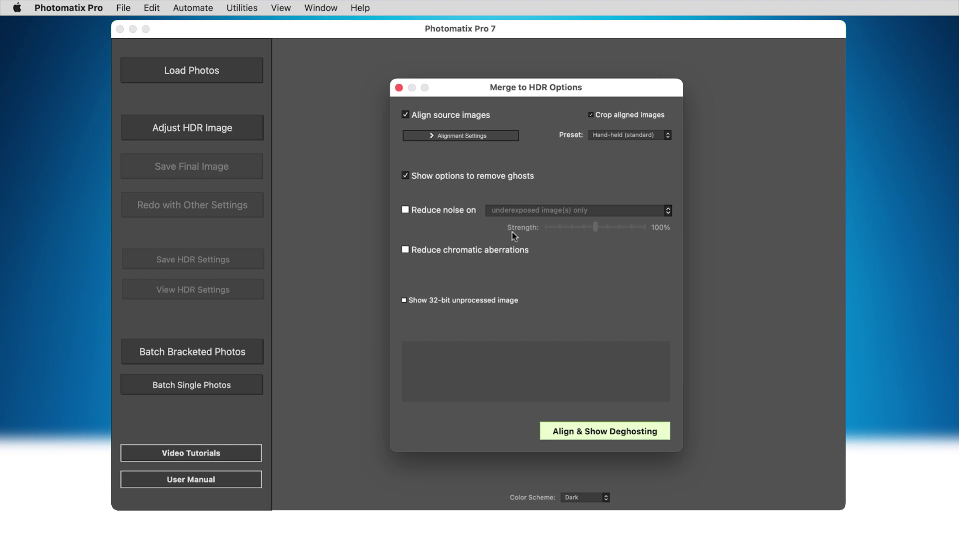
# - Align the canal photos and lasso the moving boat as the ghosted area
pyautogui.click(661, 433)
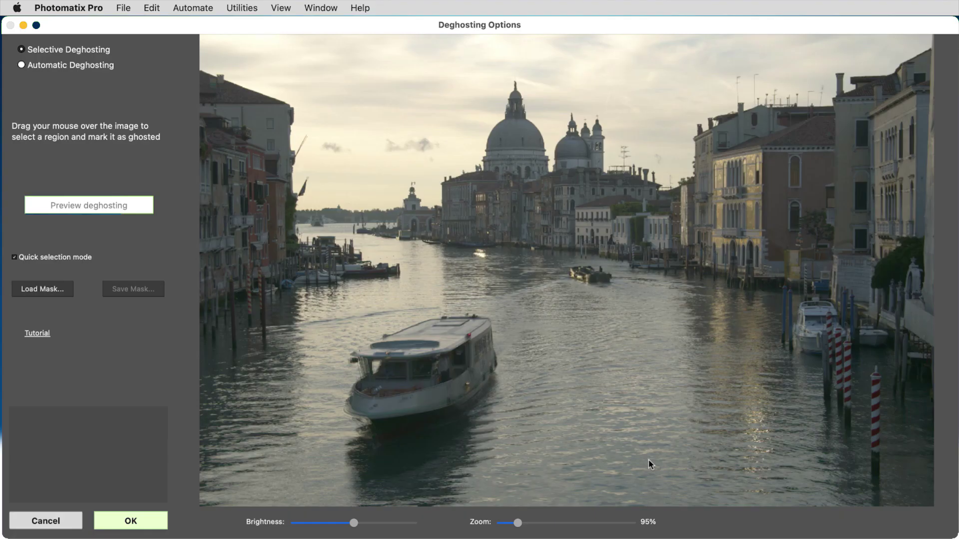
pyautogui.moveTo(533, 338)
pyautogui.mouseDown()
pyautogui.moveTo(517, 431)
pyautogui.moveTo(443, 480)
pyautogui.mouseUp()
pyautogui.moveTo(305, 443)
pyautogui.mouseDown()
pyautogui.moveTo(317, 361)
pyautogui.moveTo(365, 313)
pyautogui.moveTo(415, 296)
pyautogui.moveTo(496, 297)
pyautogui.mouseUp()
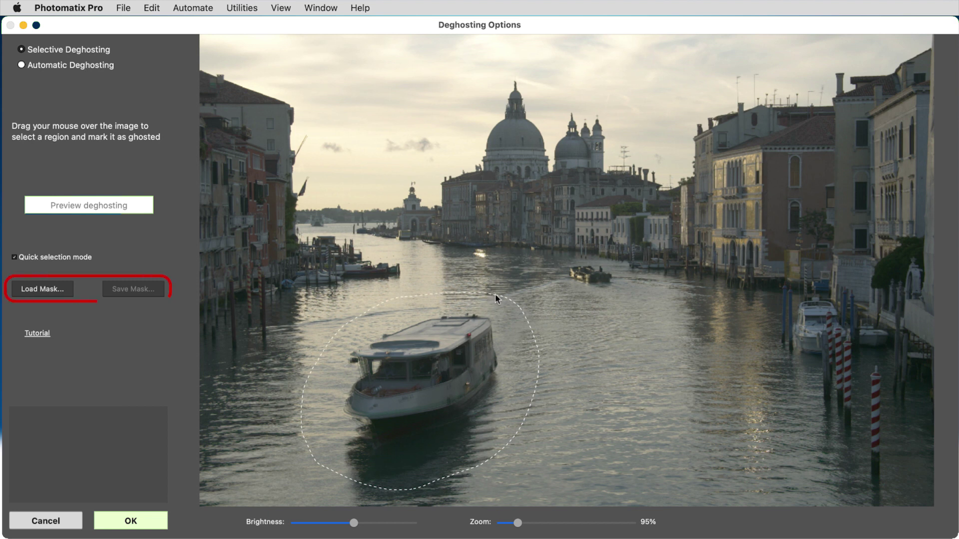
# - Save the boat selection as GhostingMask.pmmask in SCENES and load it back
pyautogui.click(150, 292)
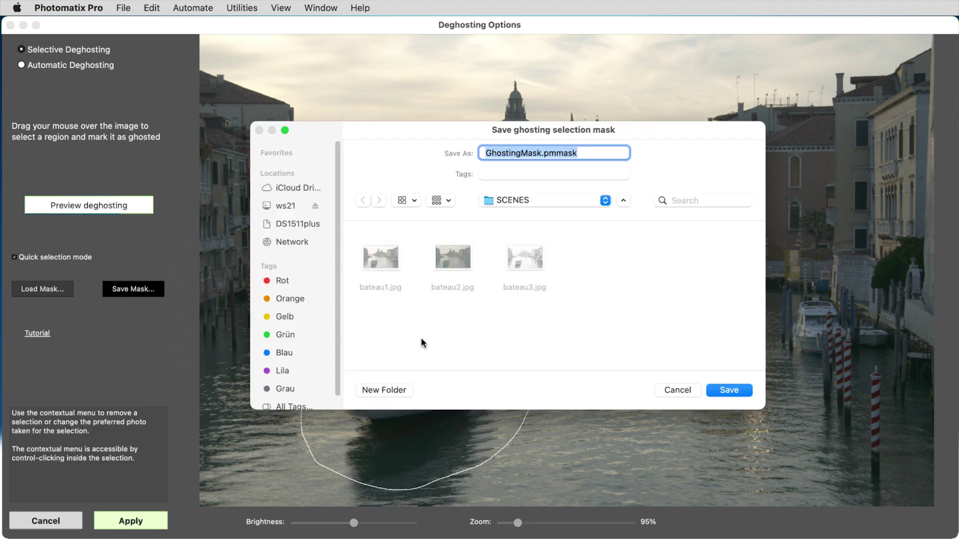
pyautogui.click(747, 395)
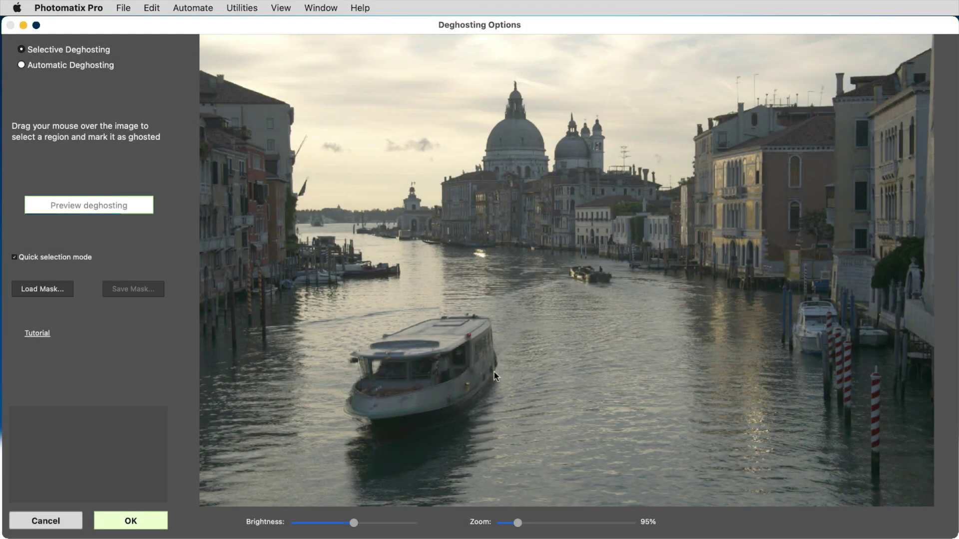
pyautogui.click(61, 292)
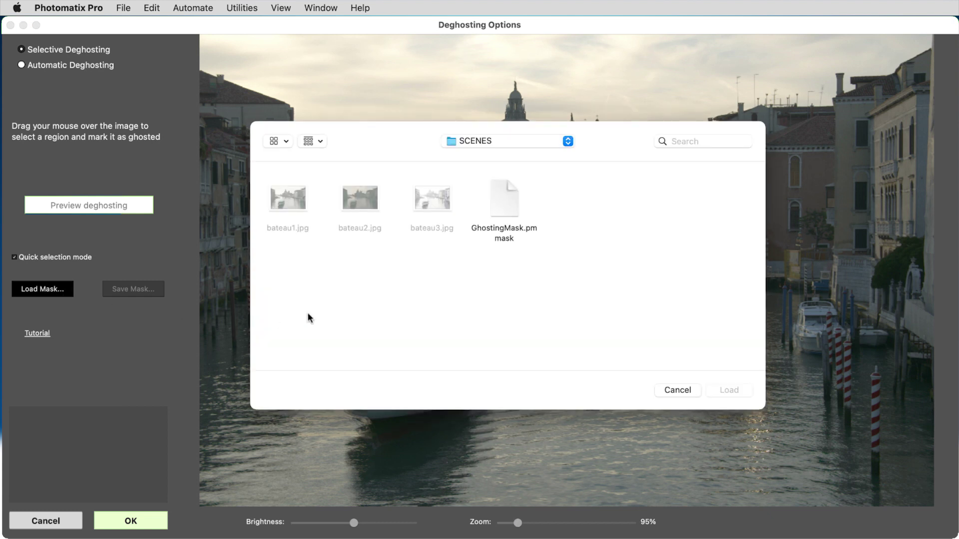
pyautogui.doubleClick(512, 239)
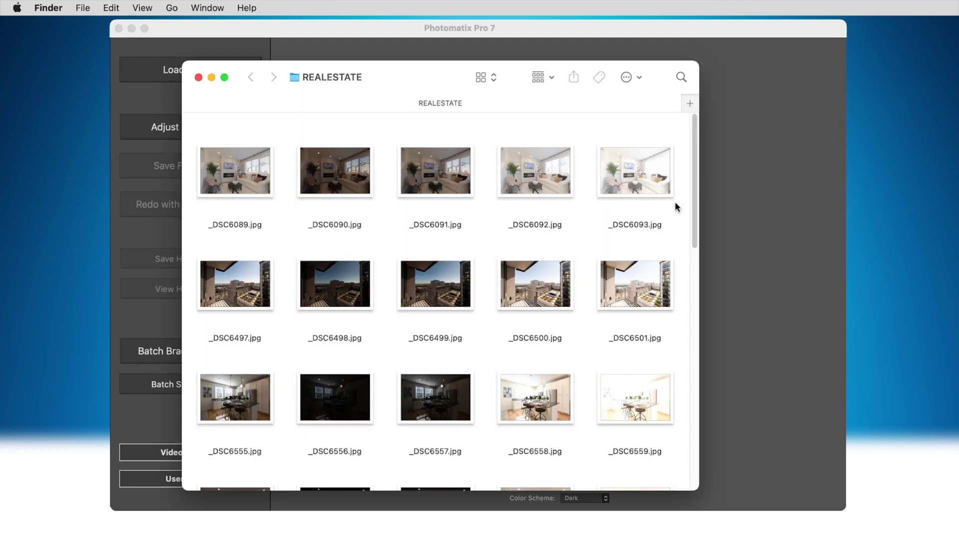
# - Load photos _DSC6089 to _DSC6093 into Photomatix Pro with Show 32-bit unprocessed image on
pyautogui.moveTo(674, 208); pyautogui.dragTo(245, 205)
pyautogui.moveTo(465, 199); pyautogui.dragTo(779, 213)
pyautogui.click(639, 283)
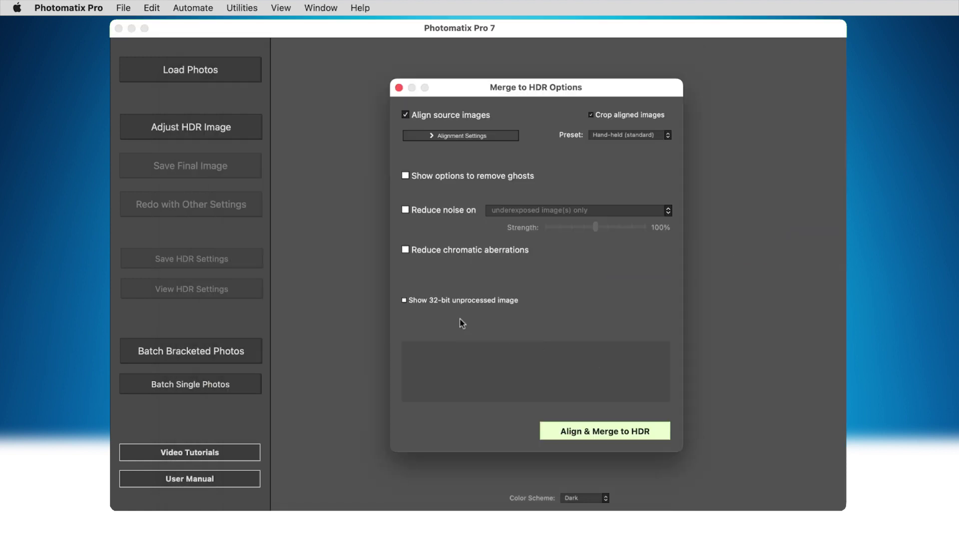
pyautogui.moveTo(404, 303)
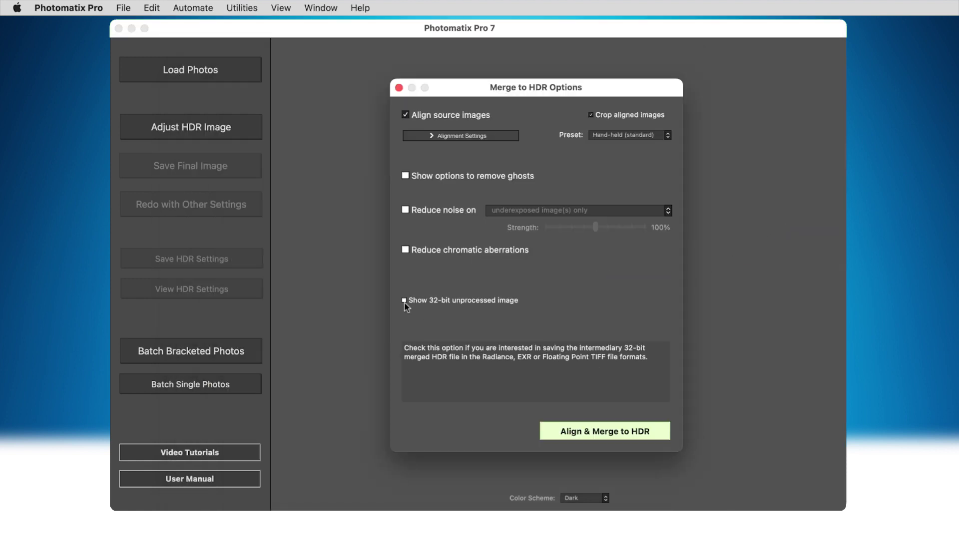
# - Merge the five photos to HDR and save -2evAnd2more as DNG 32-bit (.dng)
pyautogui.click(648, 432)
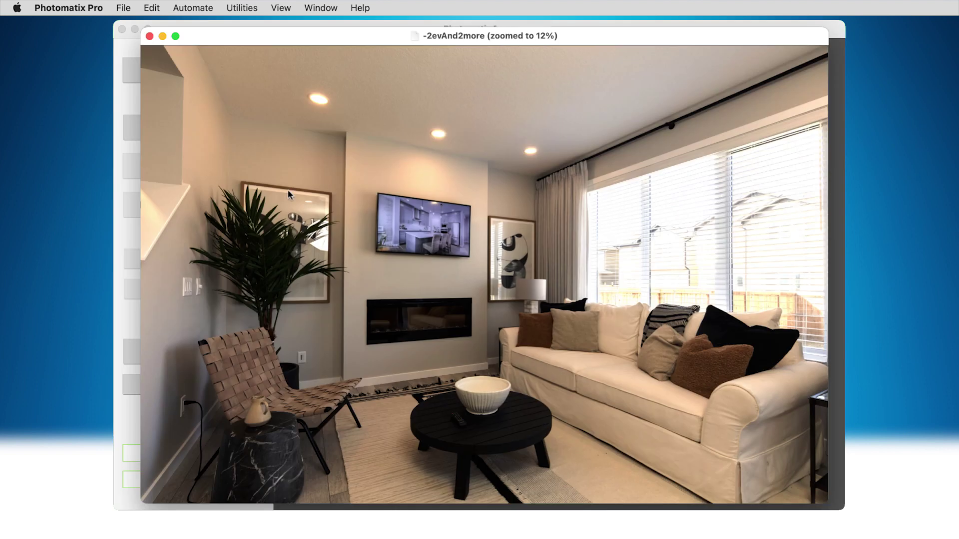
pyautogui.click(122, 8)
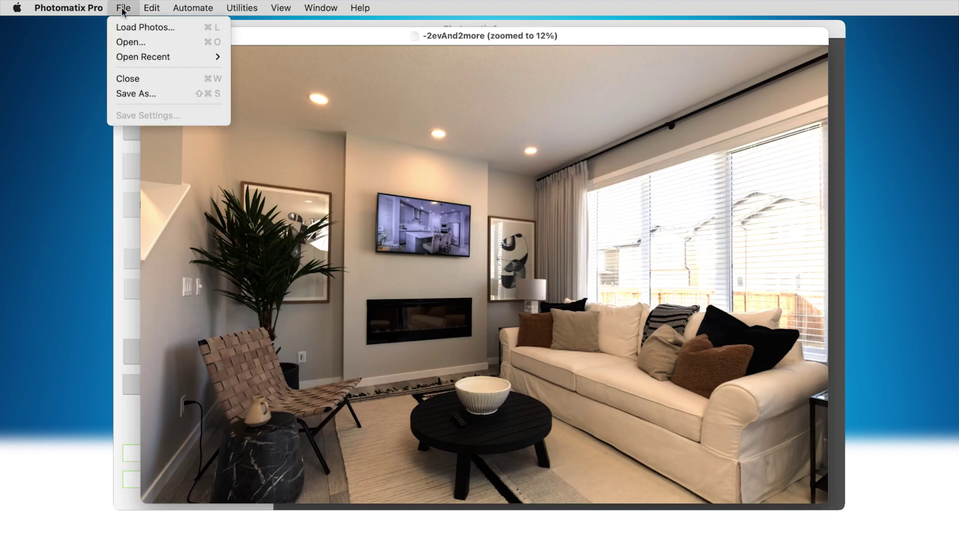
pyautogui.click(169, 94)
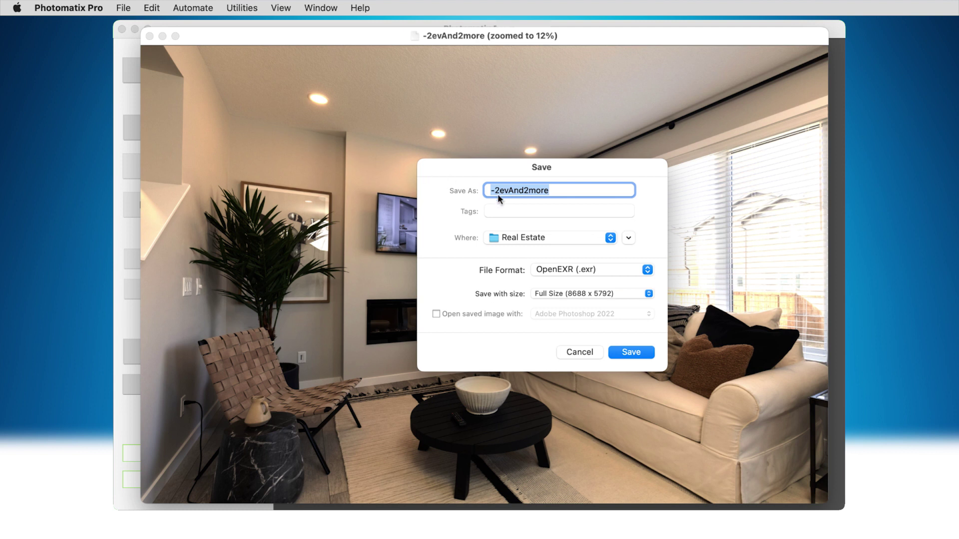
pyautogui.click(629, 272)
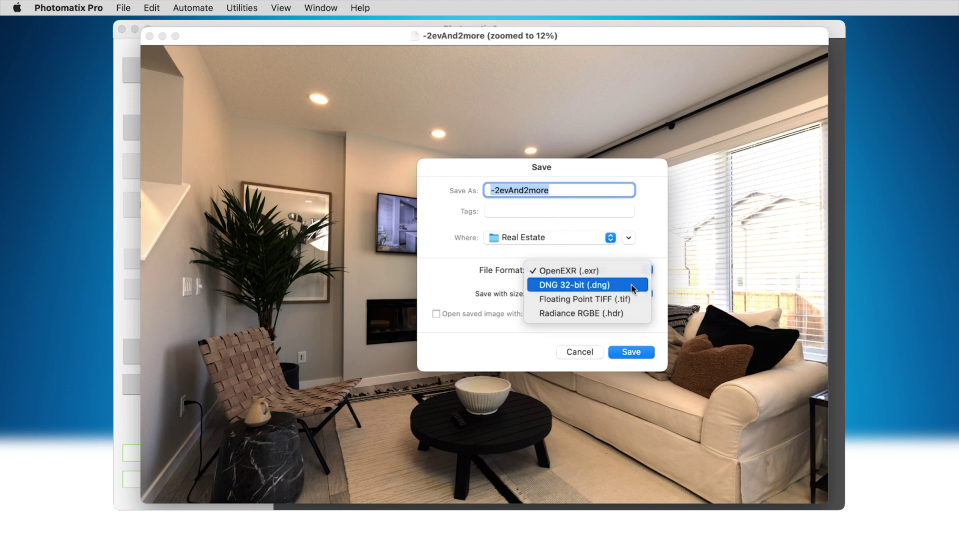
pyautogui.click(632, 287)
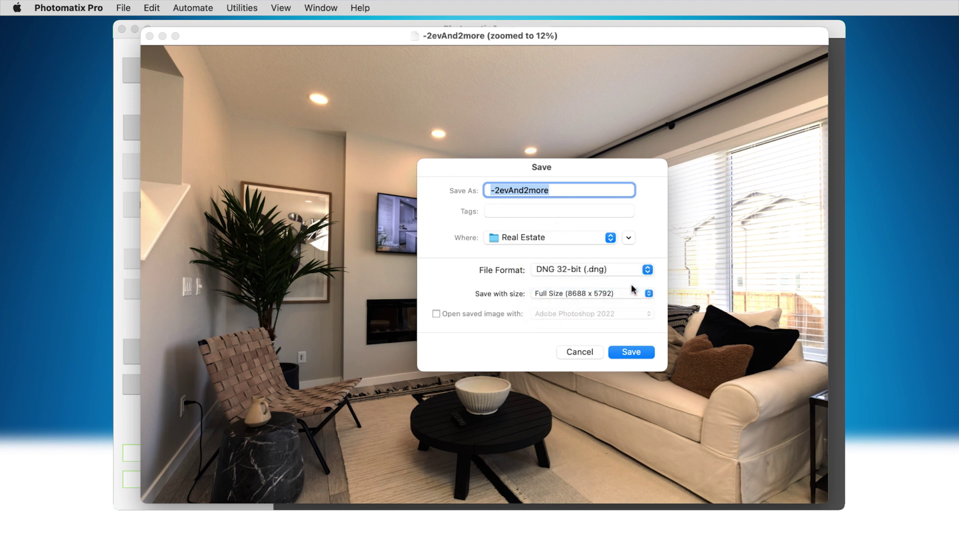
pyautogui.click(645, 354)
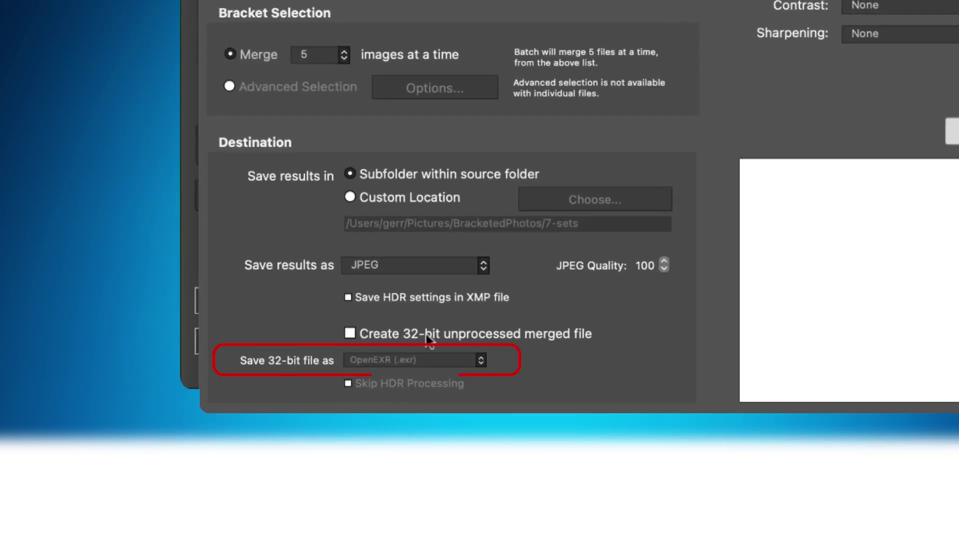
# - Have the batch also create 32-bit unprocessed merged files saved as DNG 32-bit (.dng)
pyautogui.click(349, 334)
pyautogui.click(433, 359)
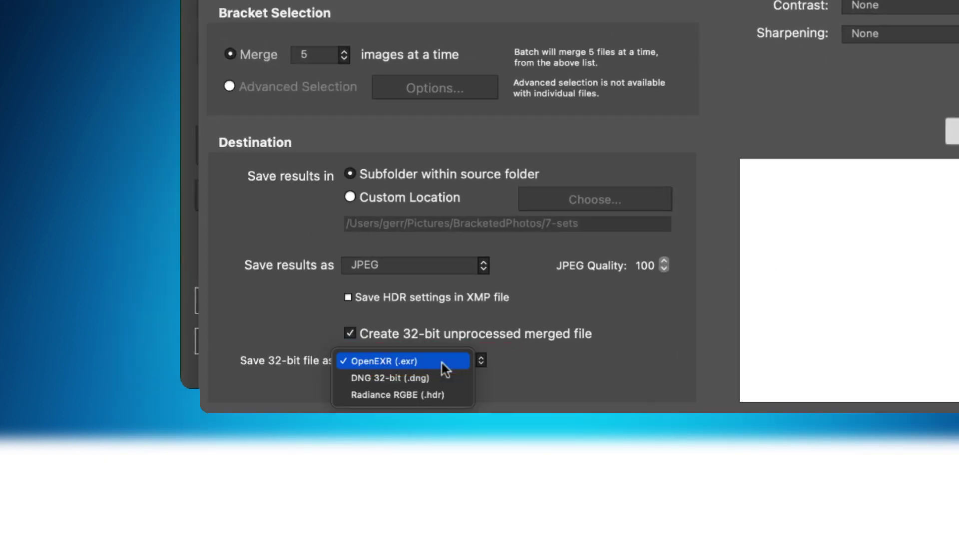
pyautogui.click(446, 382)
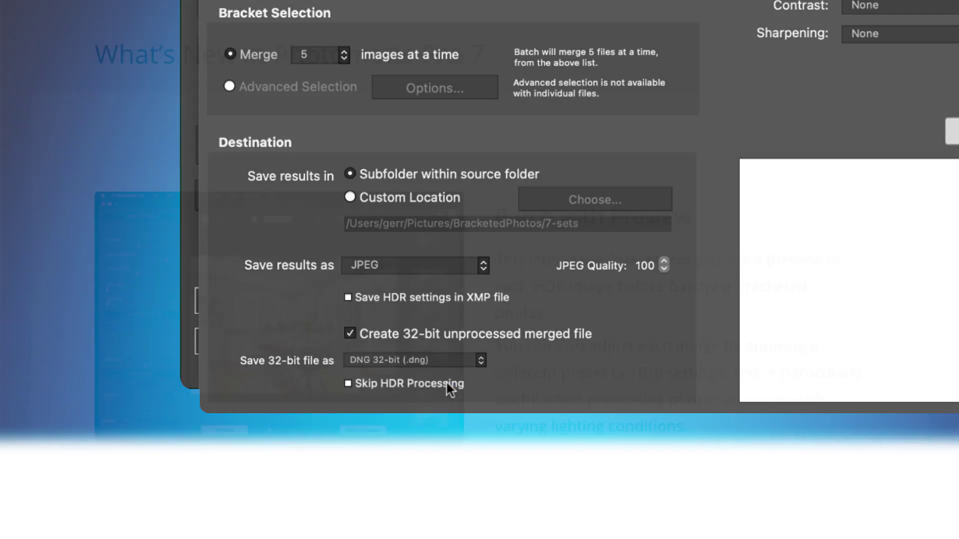